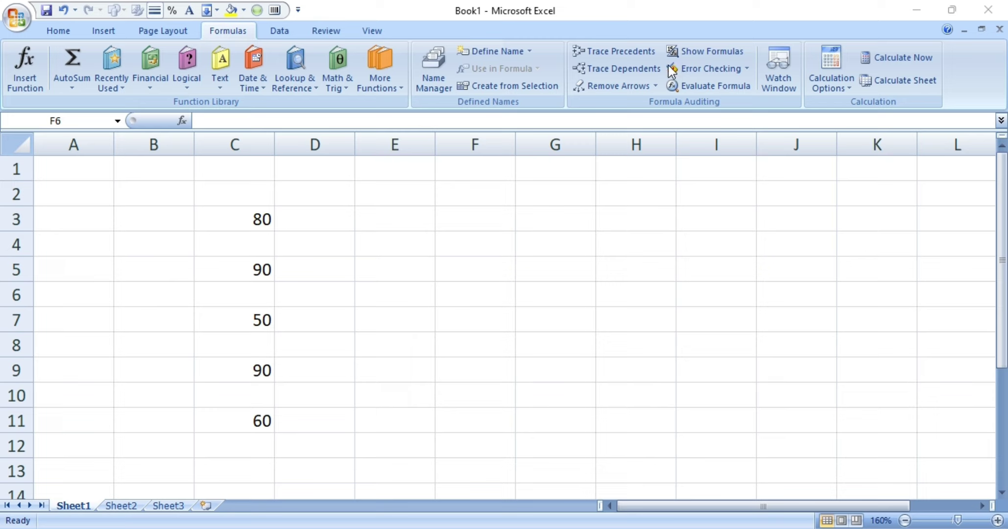
Check the values stored in C3, C5, C7 and C9.
{"action": "left_click", "coordinate": [261, 220]}
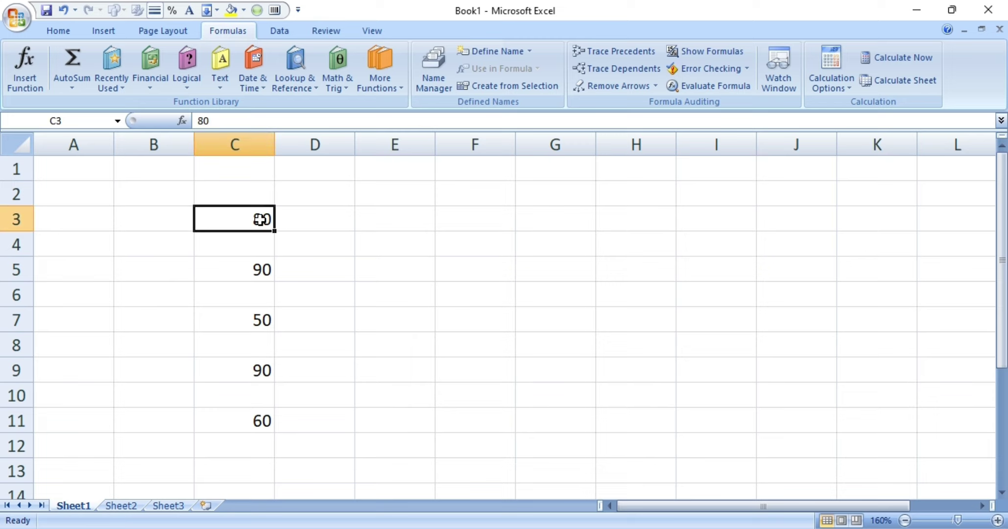
{"action": "left_click", "coordinate": [261, 270]}
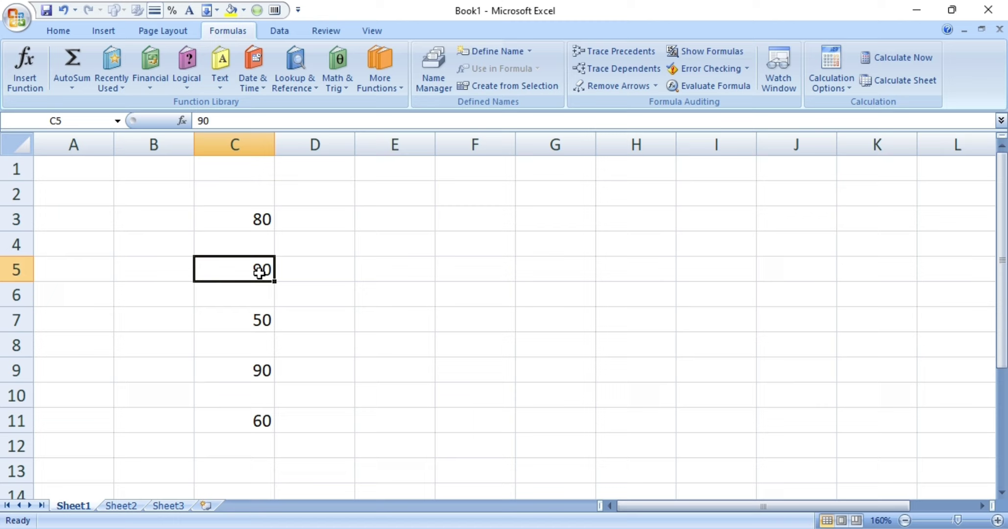
{"action": "left_click", "coordinate": [260, 322]}
{"action": "left_click", "coordinate": [258, 371]}
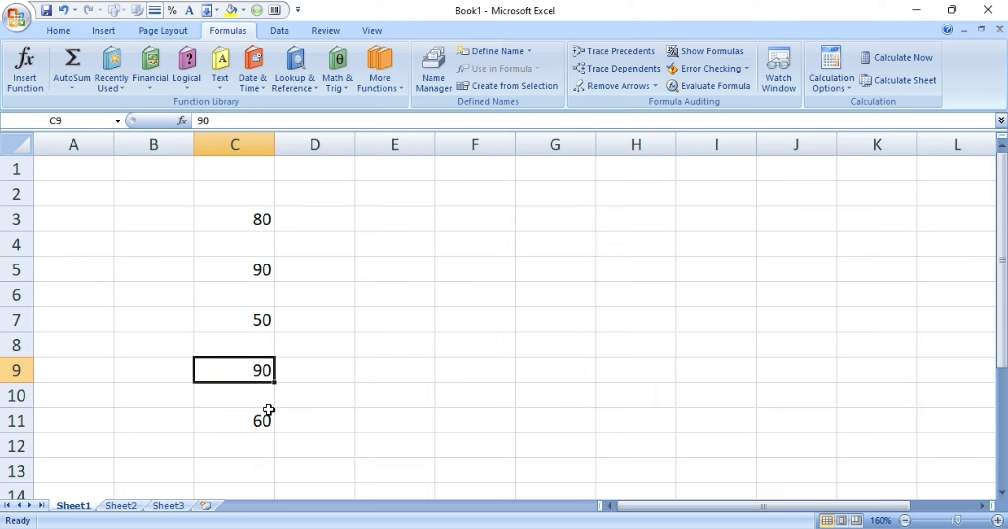
Enter =C3+C5+C7+C9+C11 in F6 so it totals 370, then reselect F6.
{"action": "left_click", "coordinate": [477, 300]}
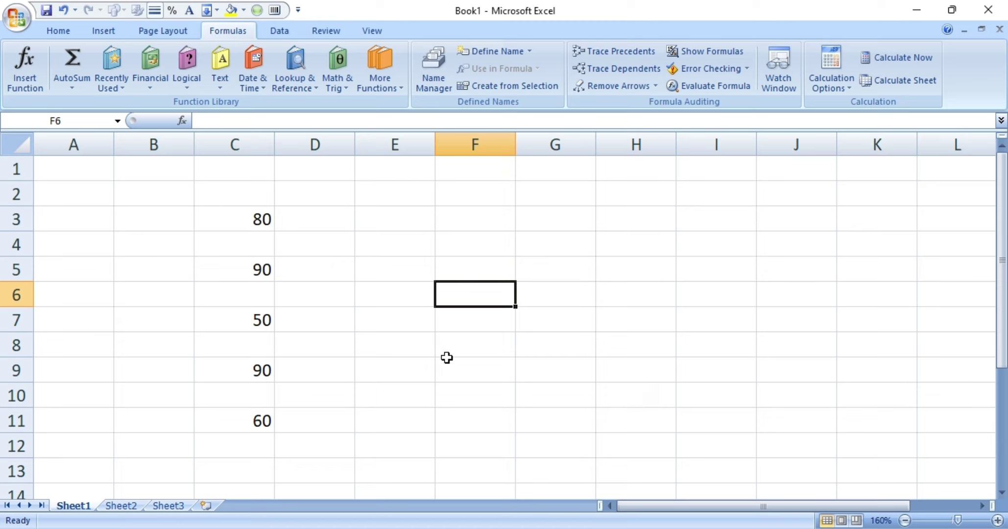
{"action": "type", "text": "="}
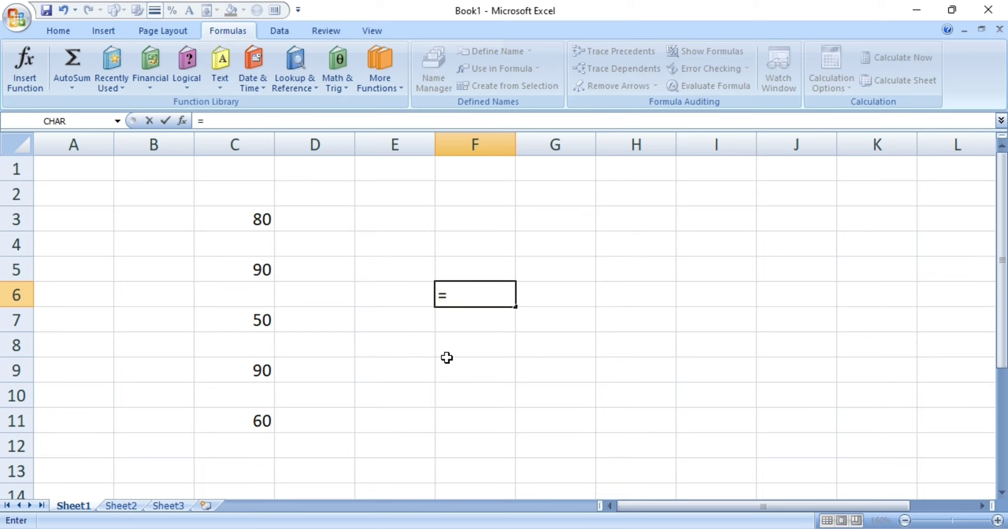
{"action": "left_click", "coordinate": [266, 220]}
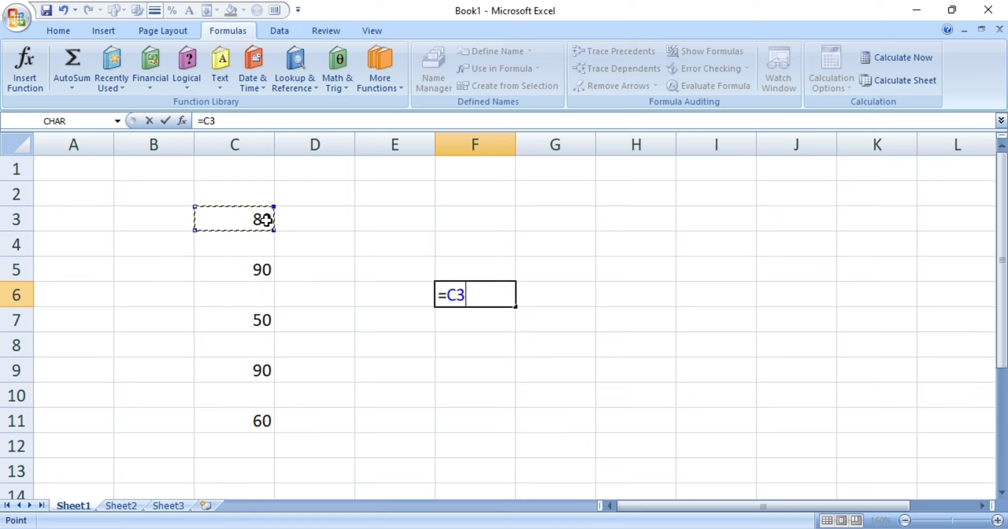
{"action": "type", "text": "+"}
{"action": "left_click", "coordinate": [267, 270]}
{"action": "type", "text": "+"}
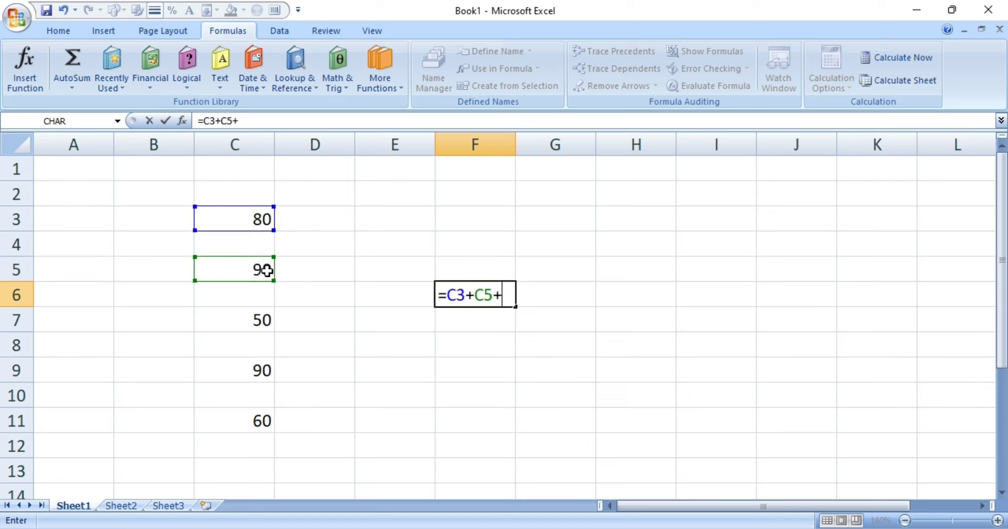
{"action": "left_click", "coordinate": [263, 320]}
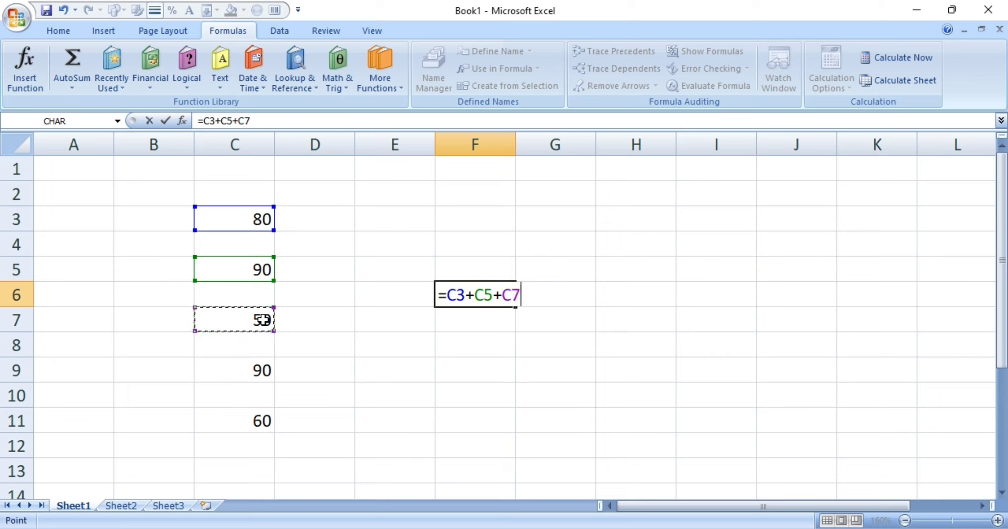
{"action": "type", "text": "+"}
{"action": "left_click", "coordinate": [264, 370]}
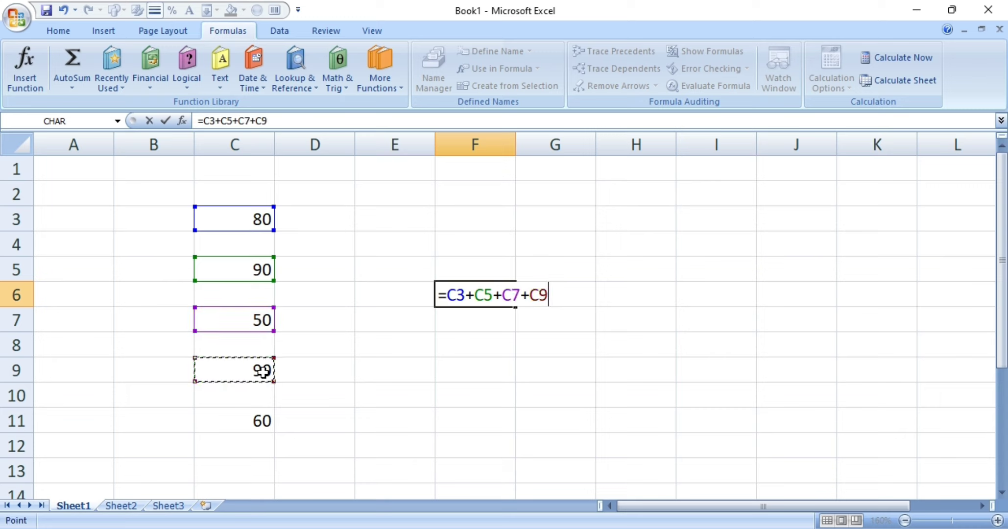
{"action": "type", "text": "+"}
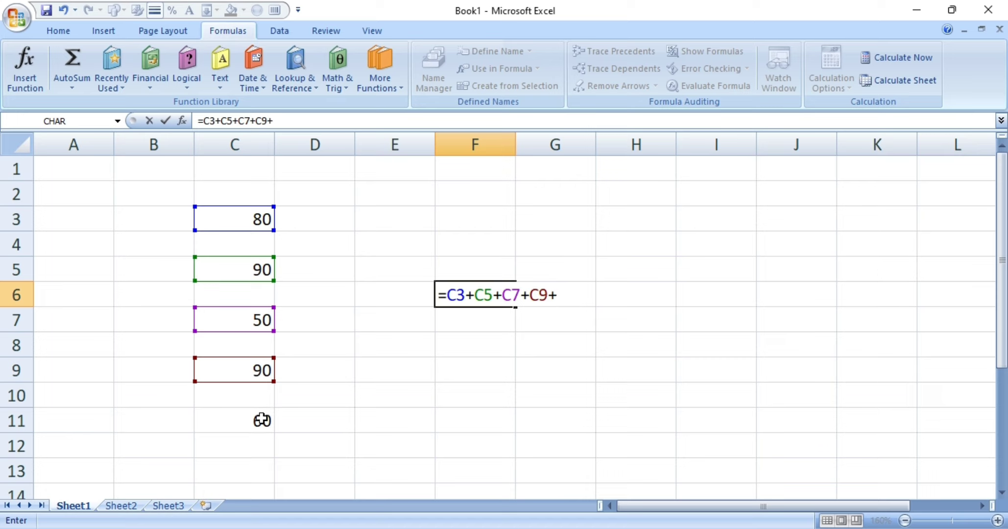
{"action": "left_click", "coordinate": [262, 420]}
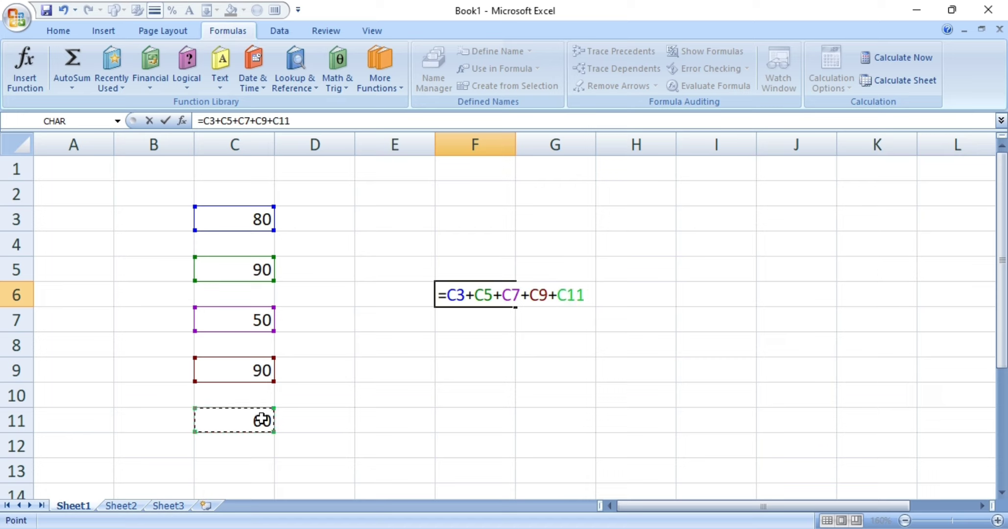
{"action": "key", "text": "Return"}
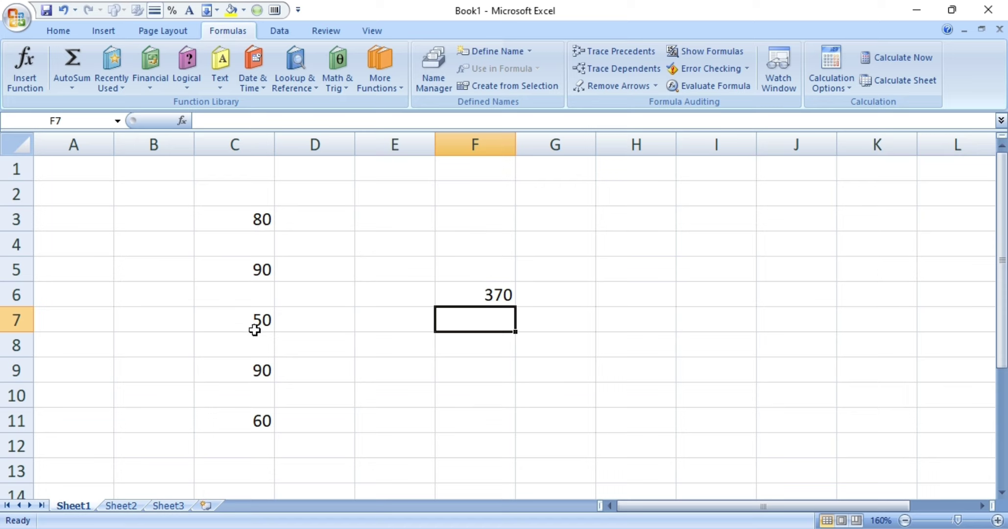
{"action": "left_click", "coordinate": [489, 294]}
{"action": "left_click", "coordinate": [557, 325]}
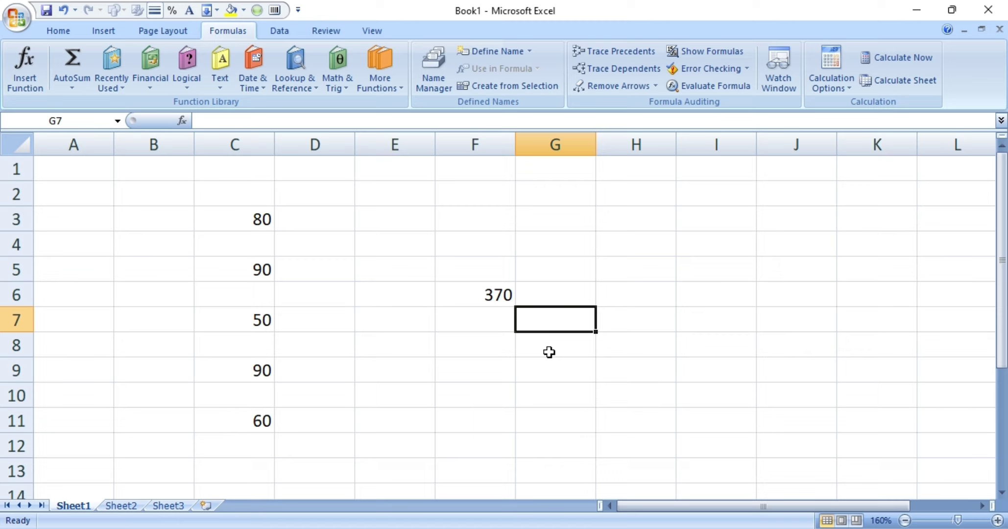
{"action": "left_click", "coordinate": [505, 294]}
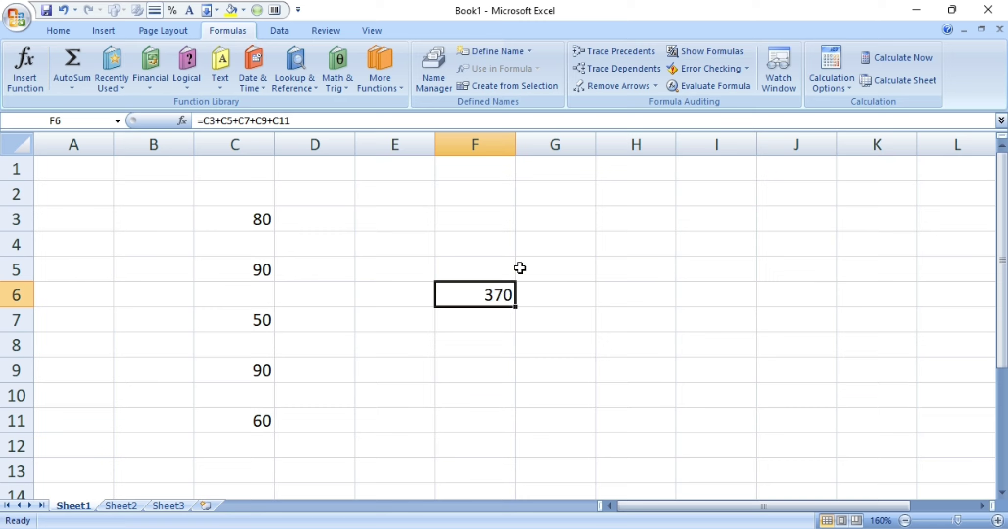
{"action": "left_click", "coordinate": [615, 52]}
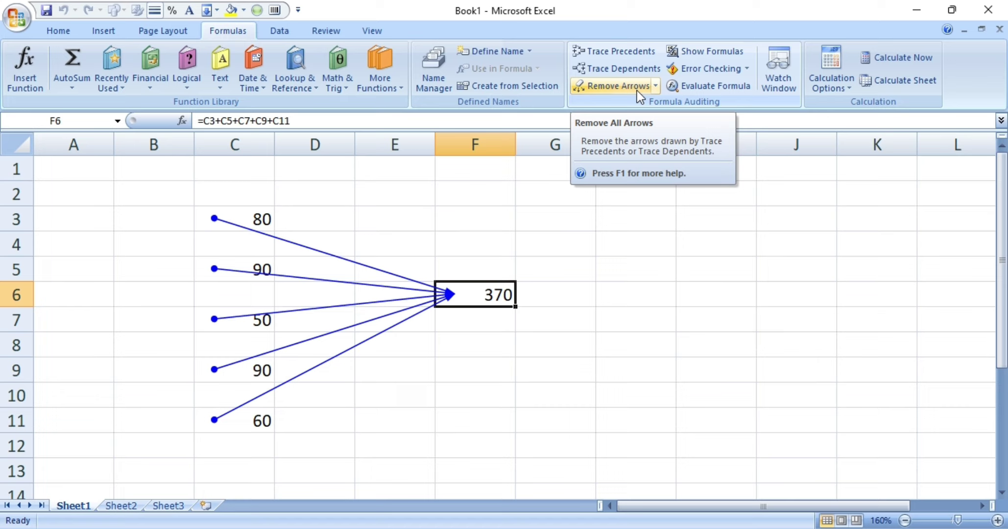
{"action": "left_click", "coordinate": [617, 86]}
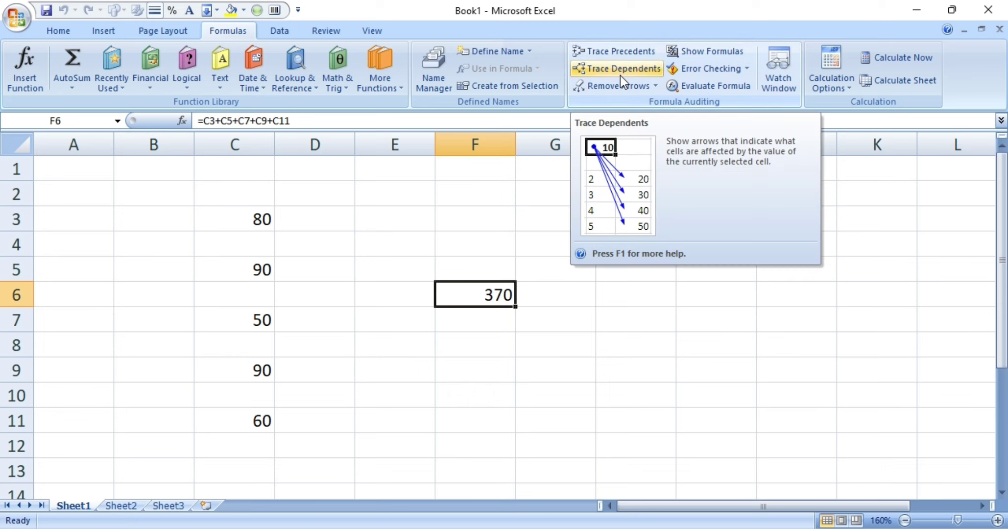
Enter =C3+C7+C11 in F8, giving a total of 190.
{"action": "left_click", "coordinate": [483, 349]}
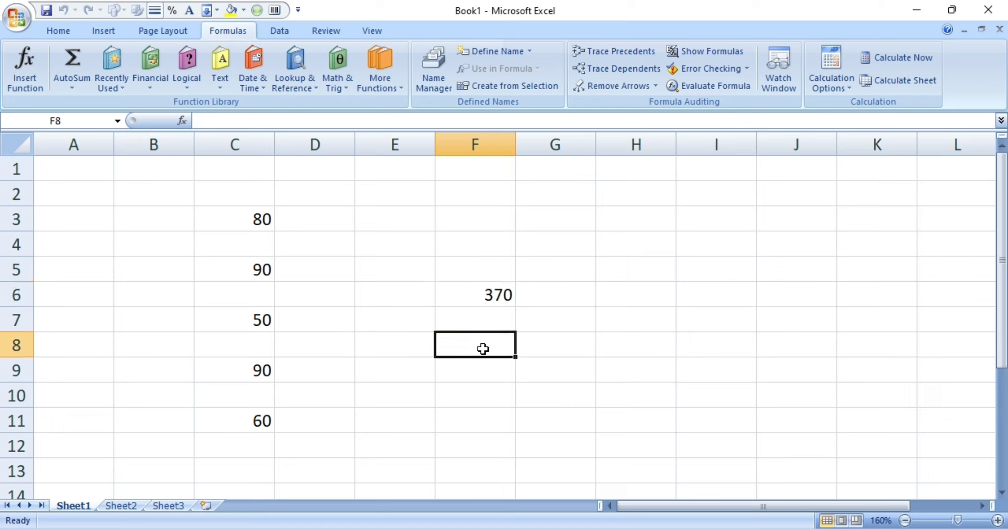
{"action": "type", "text": "="}
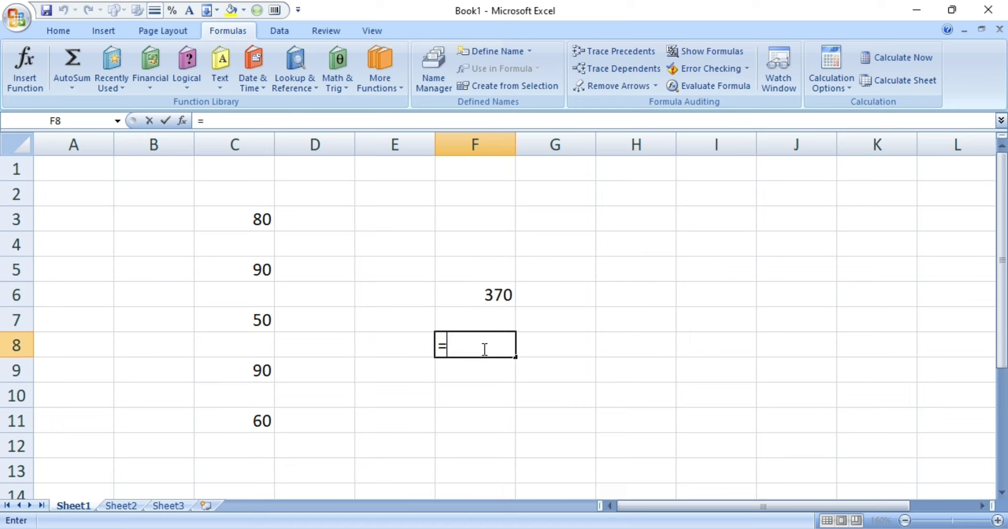
{"action": "left_click", "coordinate": [265, 219]}
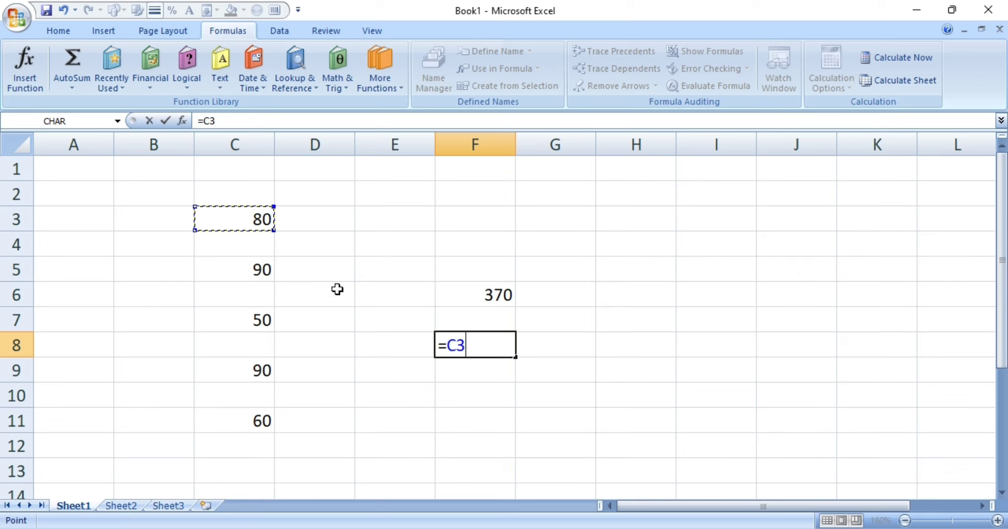
{"action": "type", "text": "+"}
{"action": "left_click", "coordinate": [266, 323]}
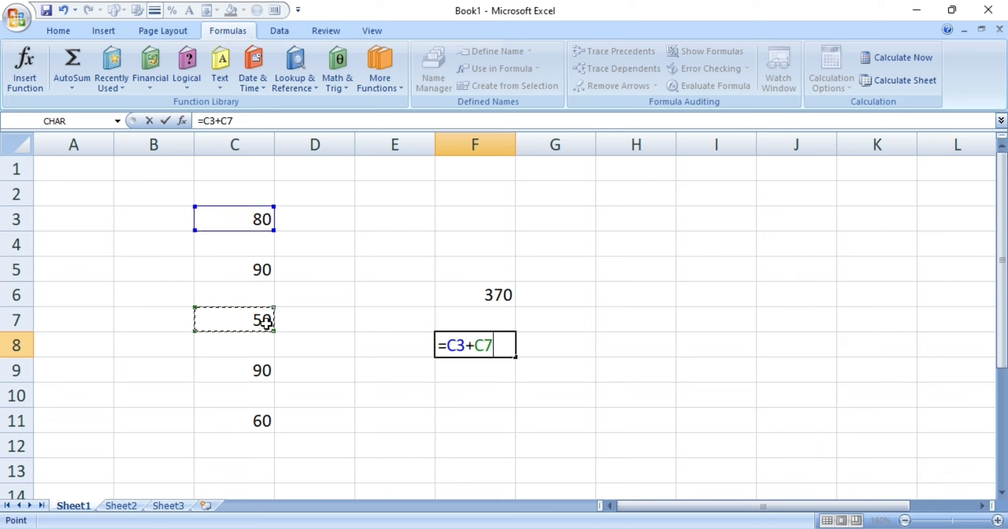
{"action": "type", "text": "+"}
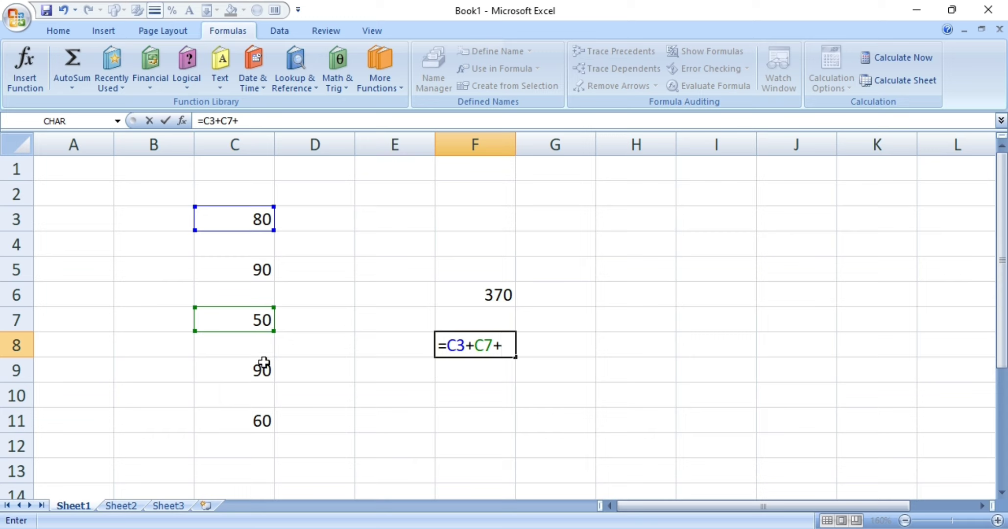
{"action": "left_click", "coordinate": [263, 421]}
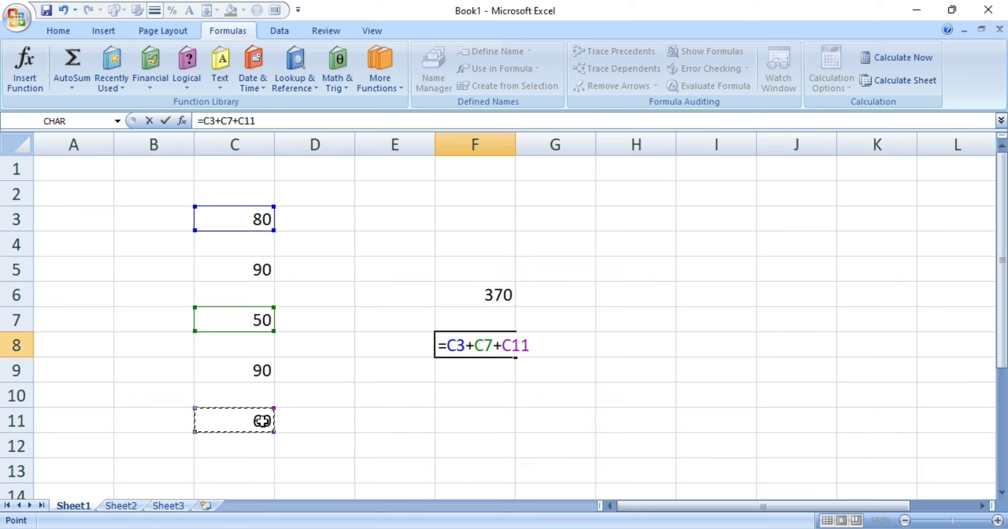
{"action": "key", "text": "Return"}
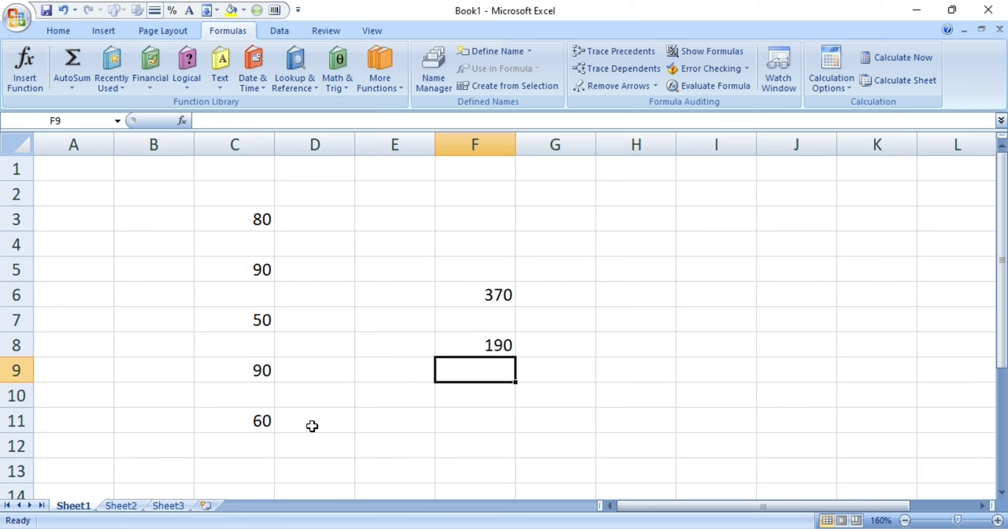
{"action": "left_click", "coordinate": [499, 345]}
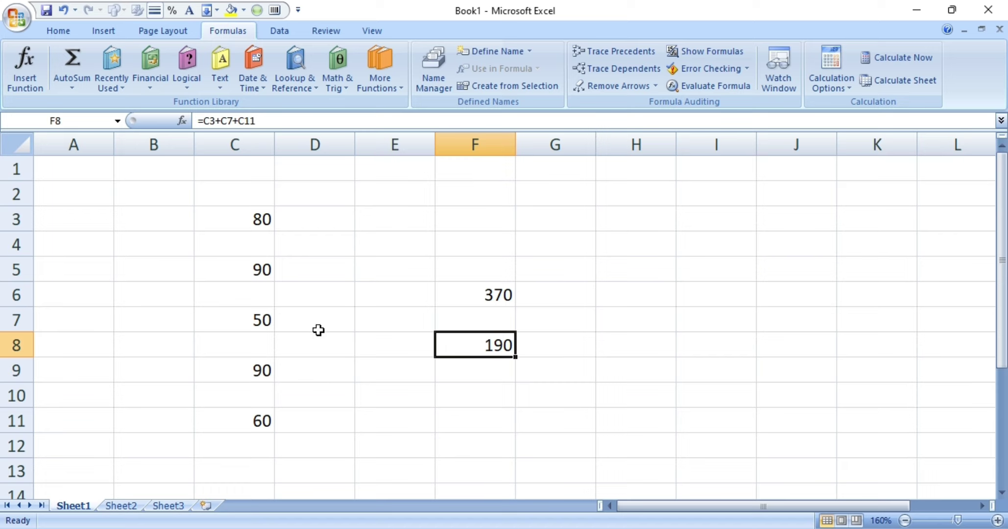
{"action": "left_click", "coordinate": [478, 367]}
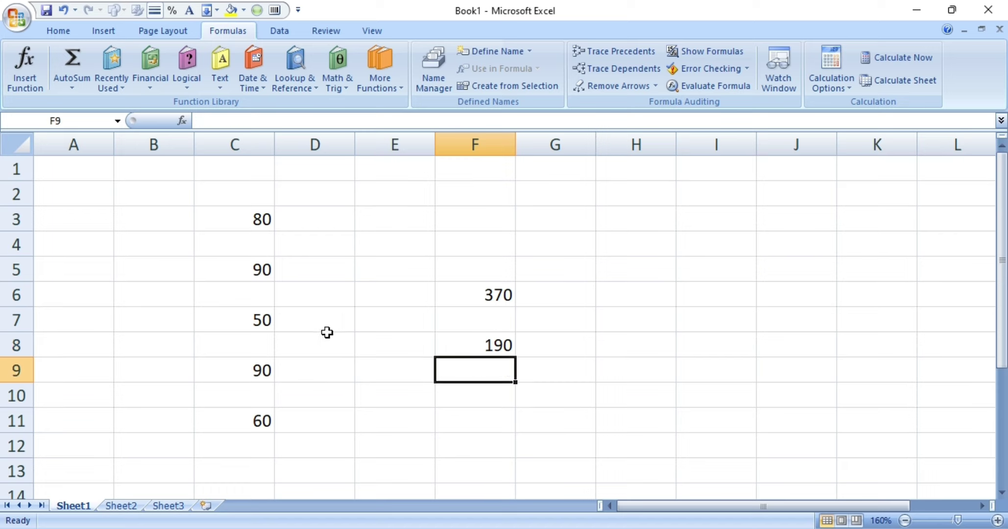
{"action": "left_click", "coordinate": [261, 219]}
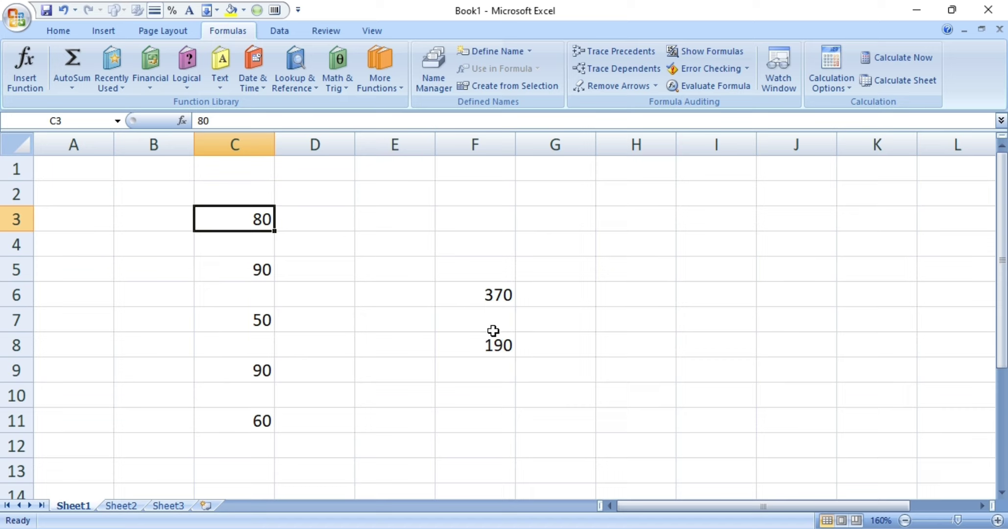
Trace the dependents of C3, drawing arrows to F6 and F8.
{"action": "left_click", "coordinate": [620, 71]}
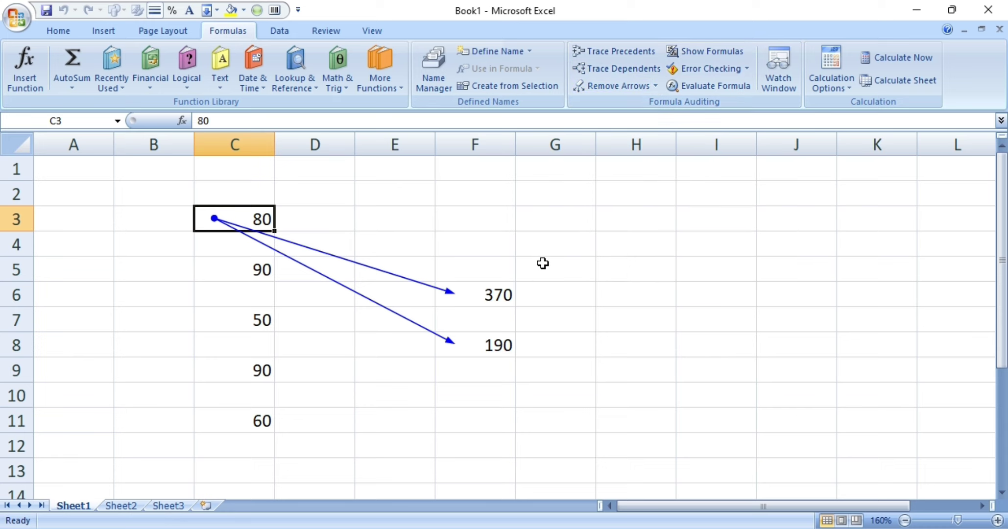
Enter =C5+C9 in F9 so it shows 180, then reselect F9.
{"action": "left_click", "coordinate": [495, 367]}
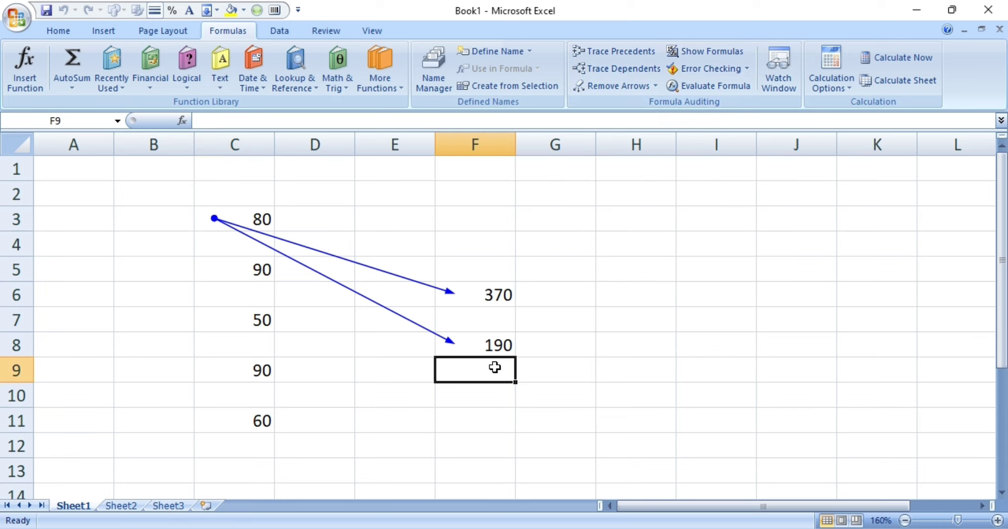
{"action": "type", "text": "="}
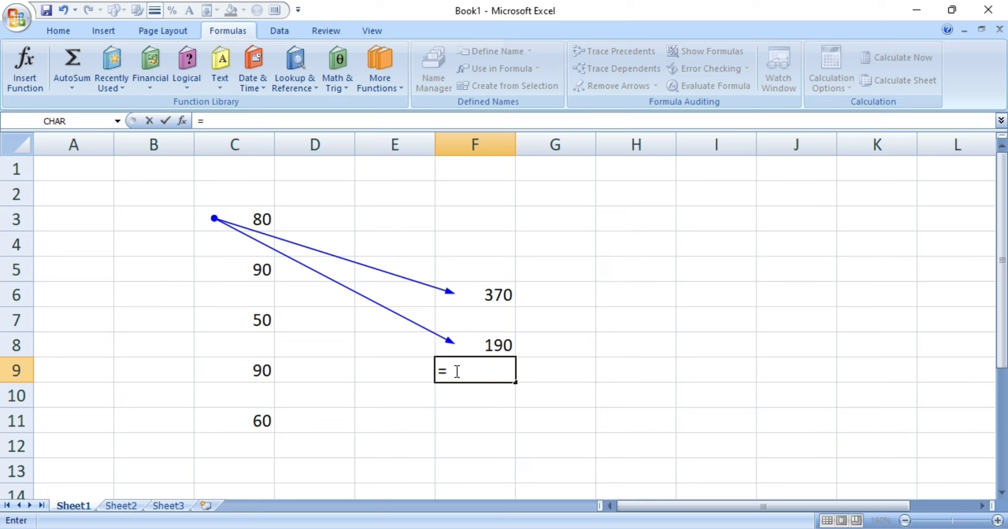
{"action": "left_click", "coordinate": [256, 269]}
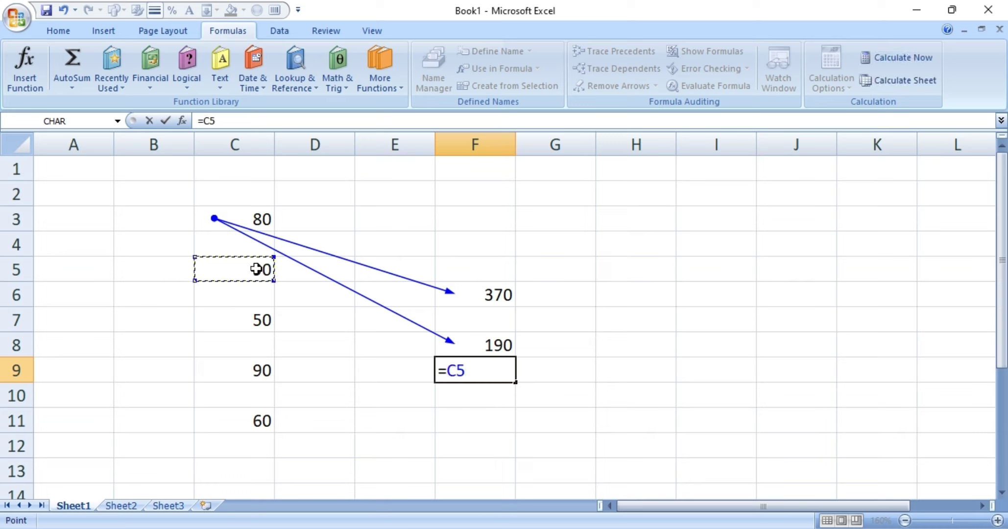
{"action": "type", "text": "+"}
{"action": "left_click", "coordinate": [265, 367]}
{"action": "key", "text": "Return"}
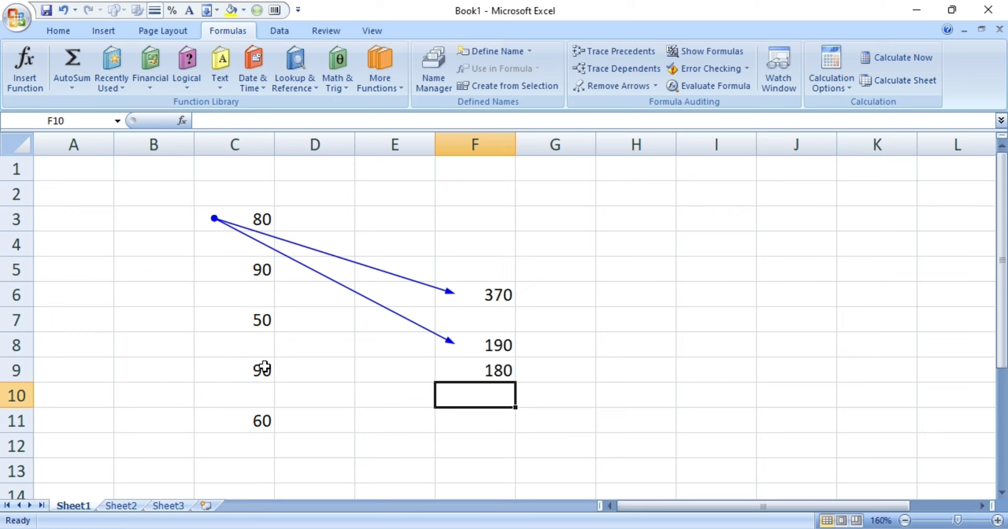
{"action": "left_click", "coordinate": [500, 370]}
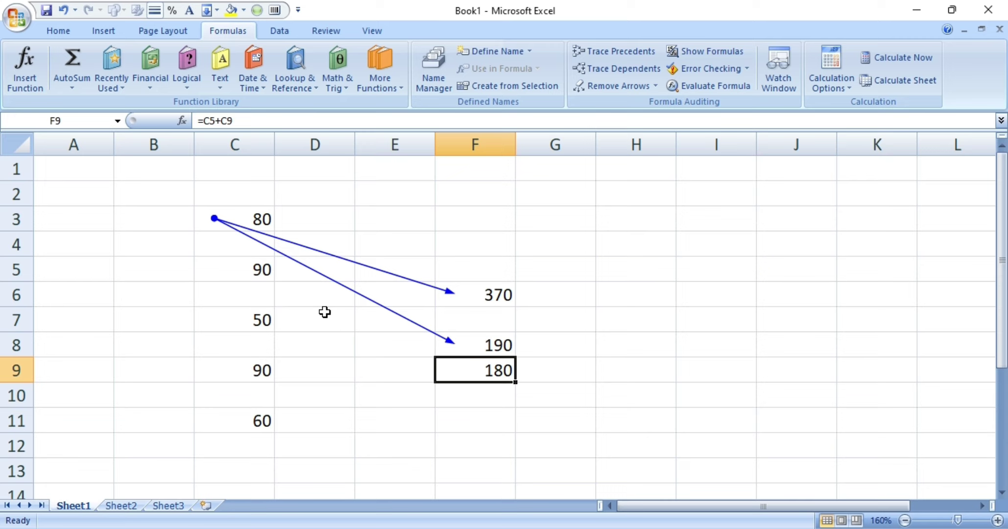
Trace the dependents of C5, adding arrows to F6 and F9.
{"action": "left_click", "coordinate": [260, 269]}
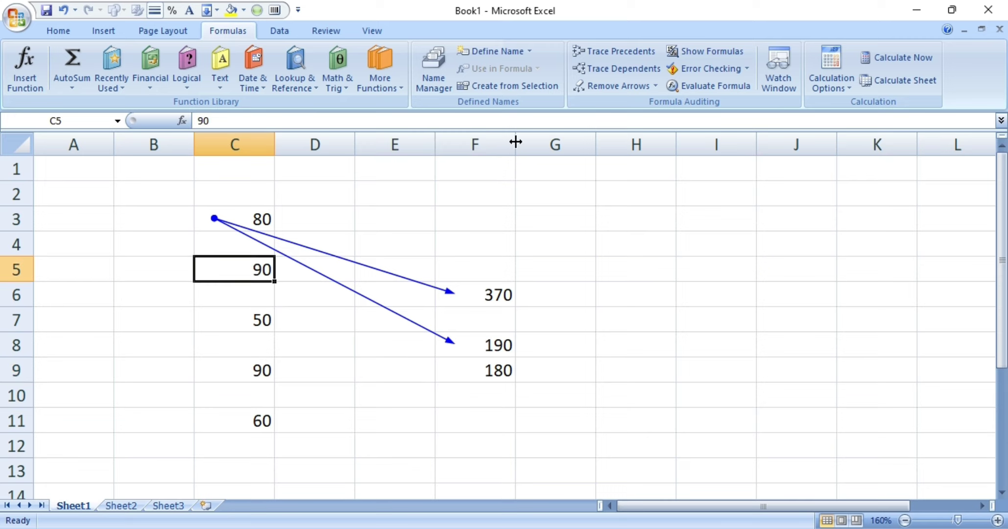
{"action": "left_click", "coordinate": [616, 70]}
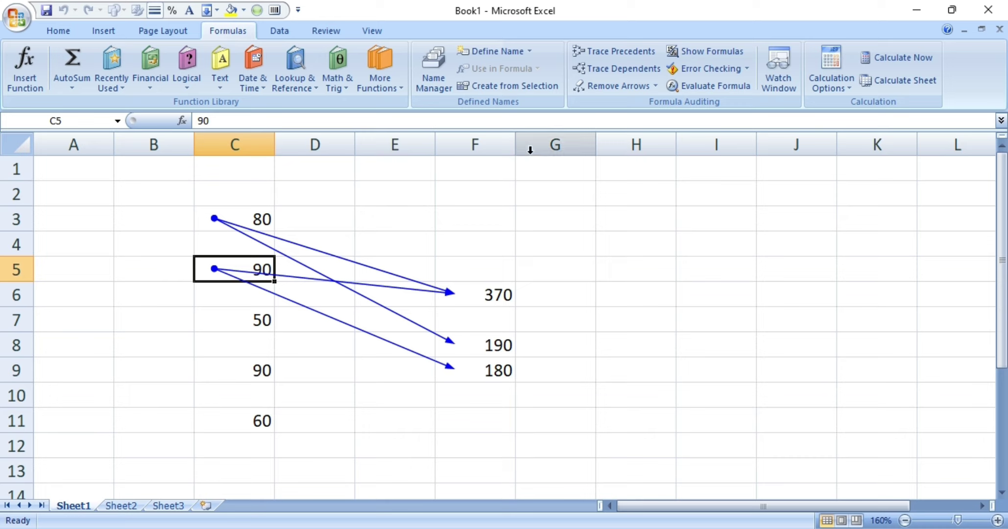
Remove all trace arrows and inspect the sum formula in F6.
{"action": "left_click", "coordinate": [620, 89]}
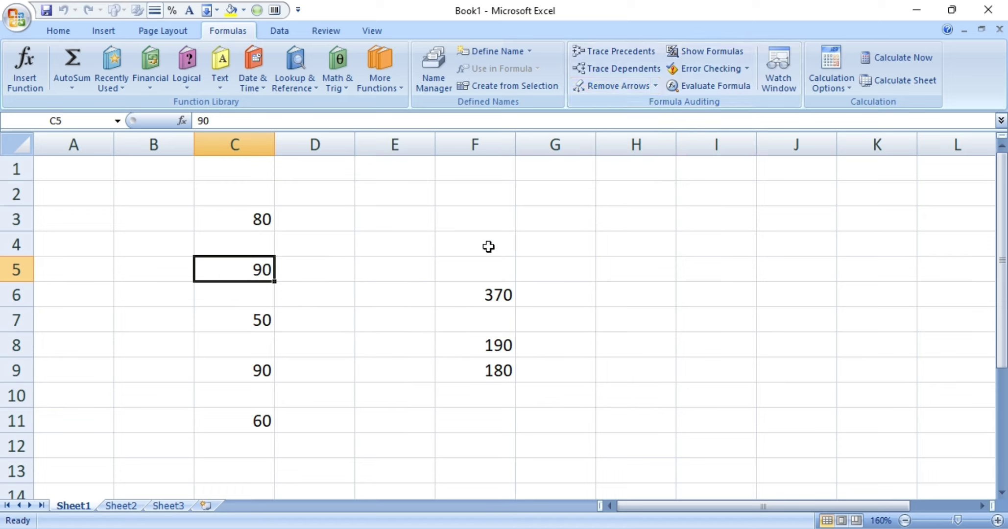
{"action": "left_click", "coordinate": [498, 293]}
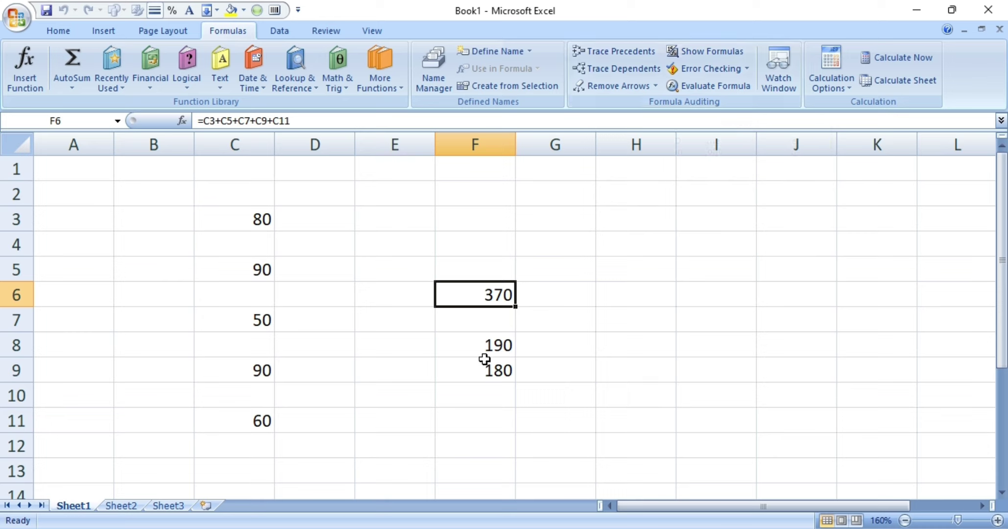
{"action": "left_click", "coordinate": [517, 361]}
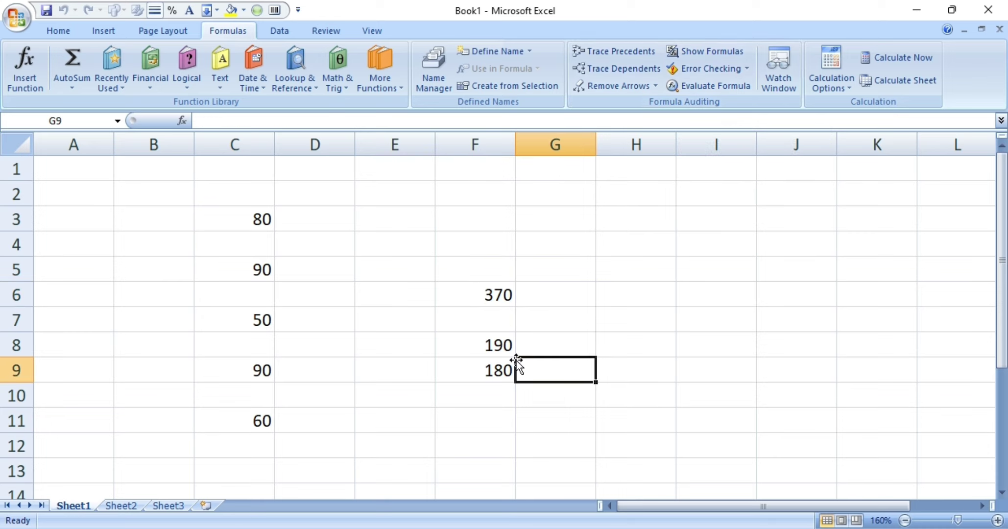
{"action": "left_click", "coordinate": [499, 296]}
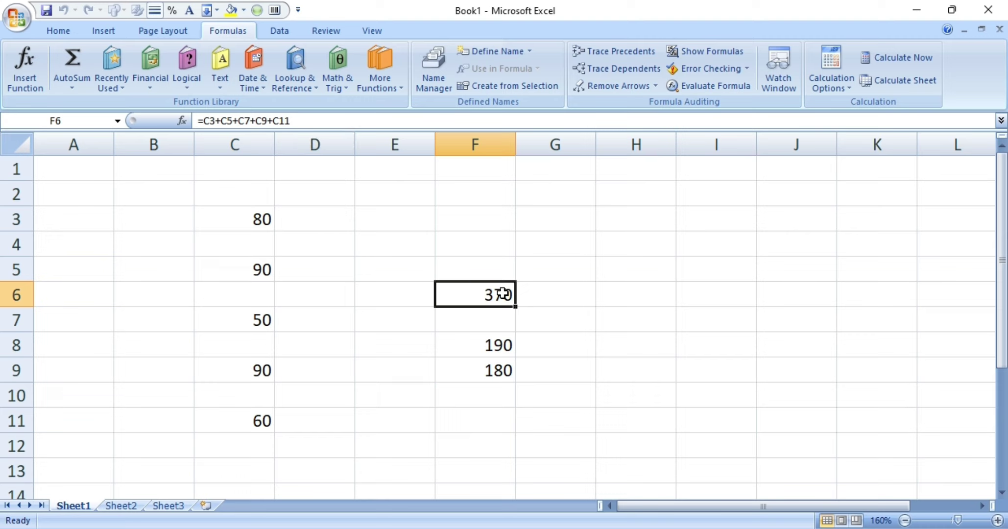
{"action": "left_click", "coordinate": [716, 54]}
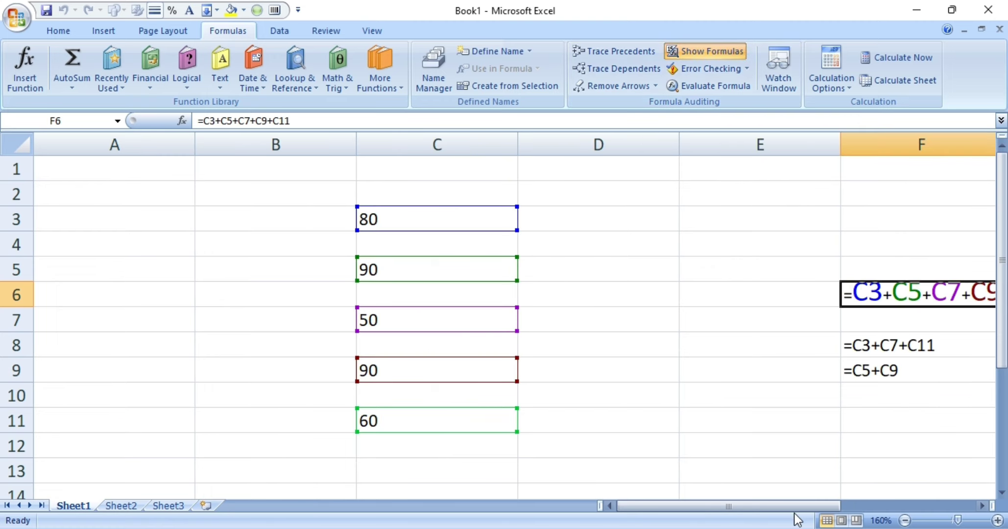
{"action": "mouse_move", "coordinate": [796, 508]}
{"action": "left_mouse_down"}
{"action": "mouse_move", "coordinate": [875, 486]}
{"action": "mouse_move", "coordinate": [859, 495]}
{"action": "left_mouse_up"}
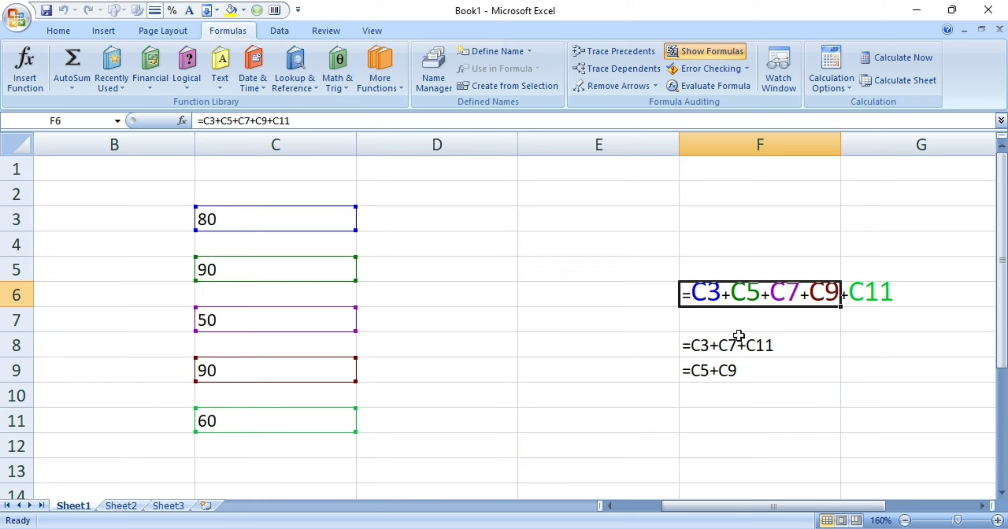
{"action": "left_click", "coordinate": [724, 54]}
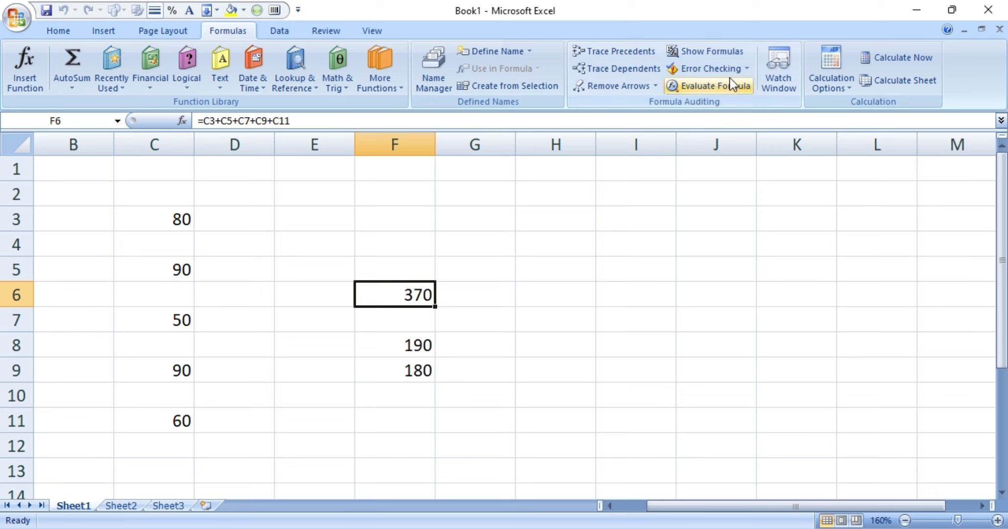
{"action": "left_click", "coordinate": [717, 55]}
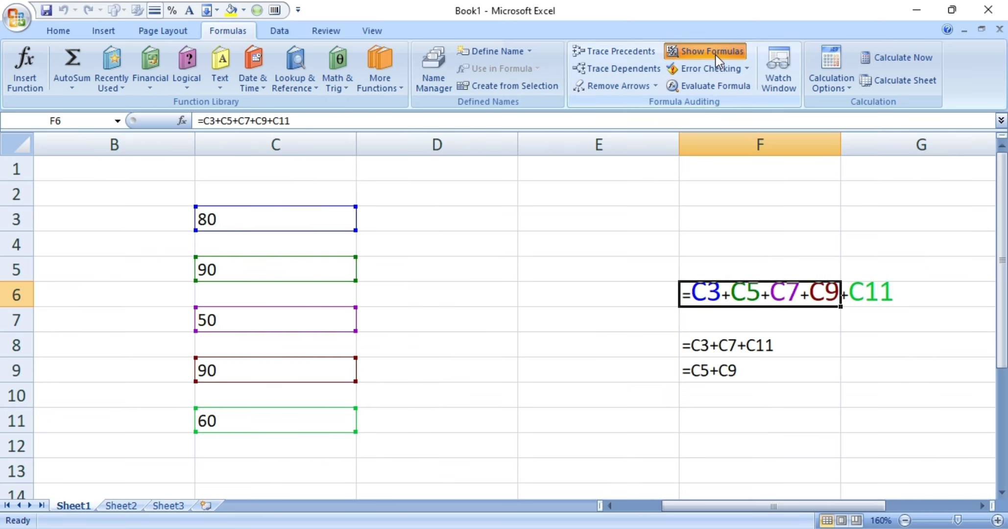
{"action": "left_click", "coordinate": [716, 56]}
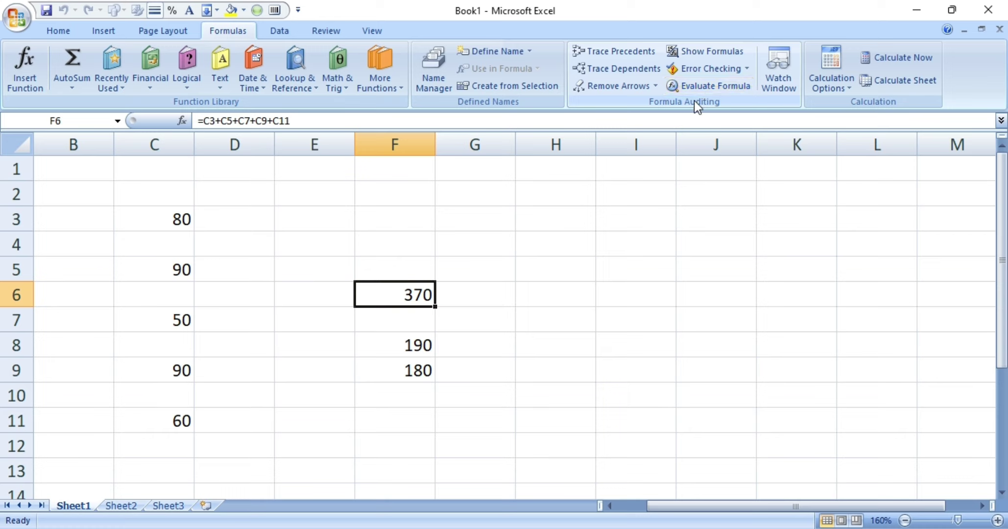
{"action": "left_click", "coordinate": [411, 343]}
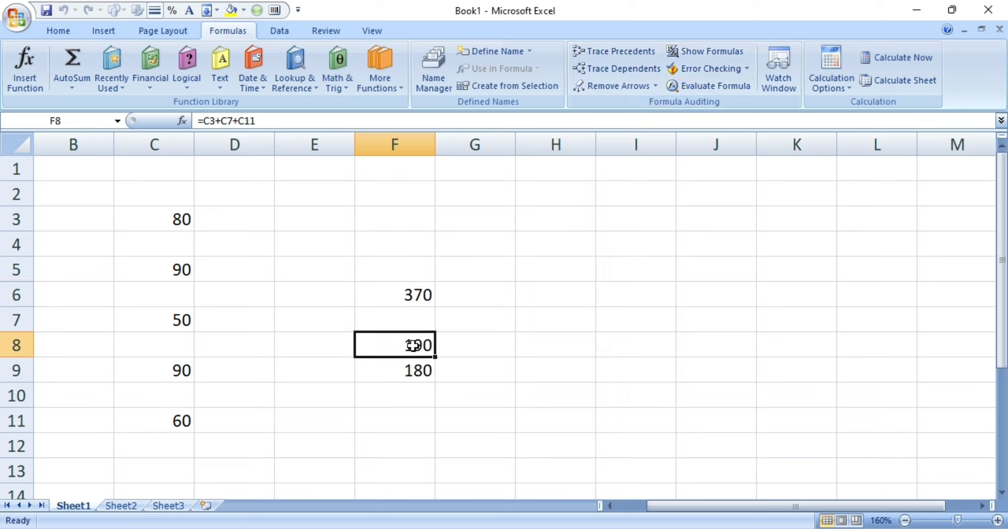
{"action": "left_click", "coordinate": [418, 297]}
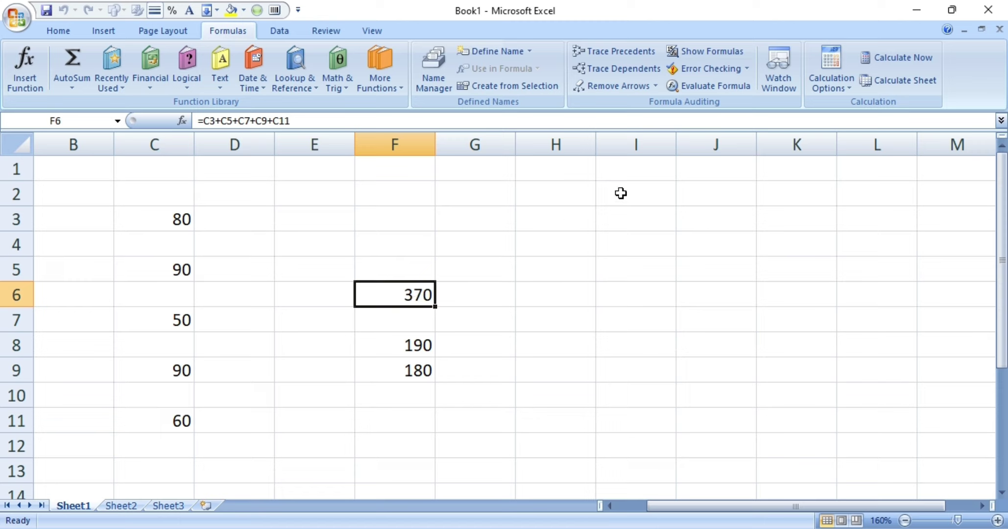
{"action": "left_click", "coordinate": [704, 90]}
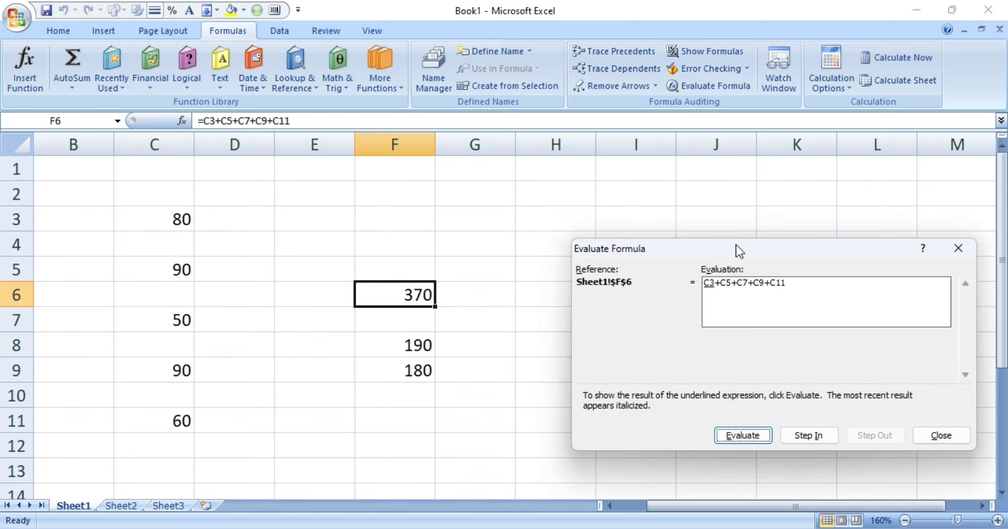
{"action": "left_click_drag", "start_coordinate": [735, 245], "coordinate": [629, 196]}
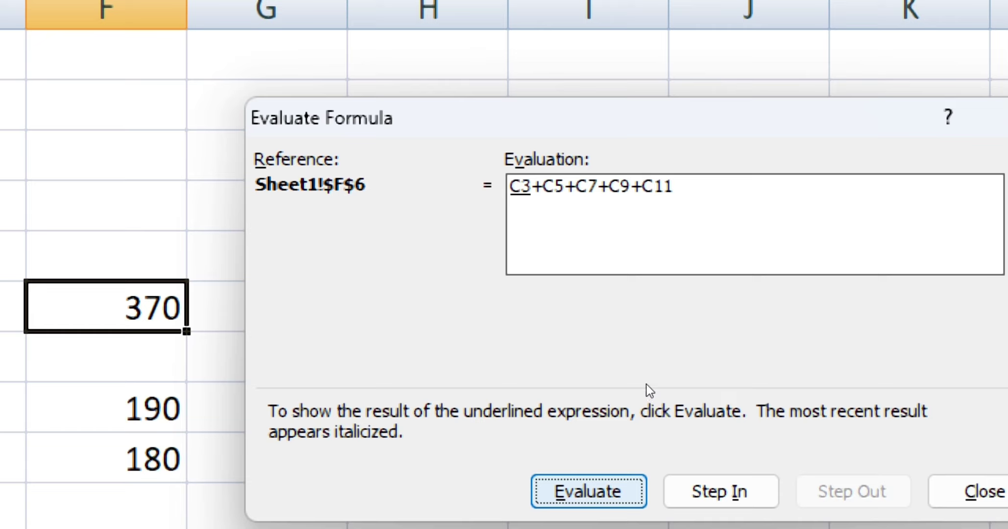
{"action": "key", "text": "Return"}
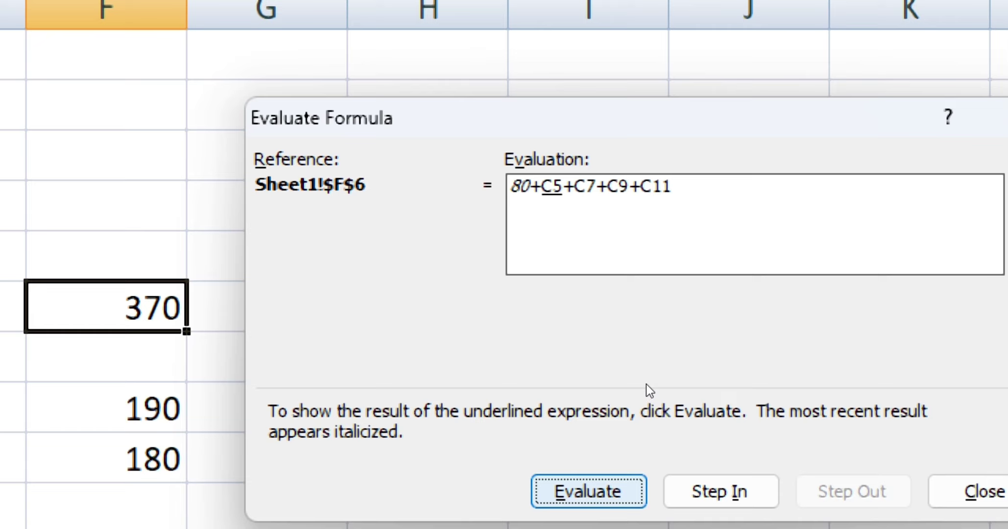
{"action": "key", "text": "Return"}
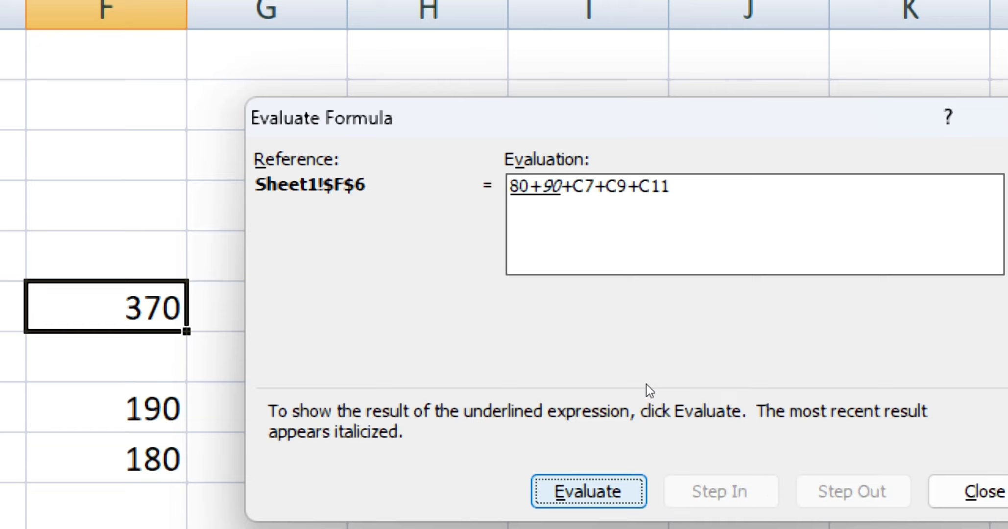
{"action": "key", "text": "Return"}
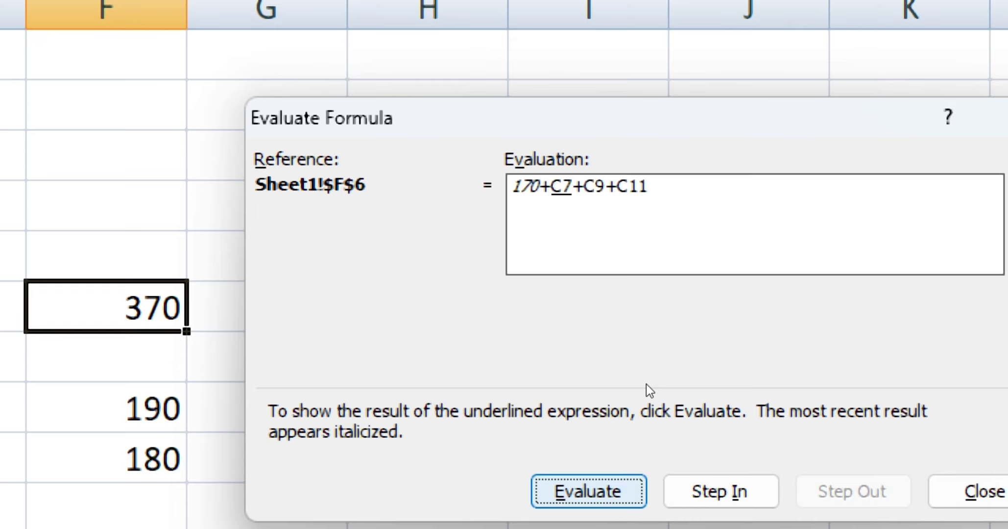
{"action": "key", "text": "Return"}
{"action": "key", "text": "Return"}
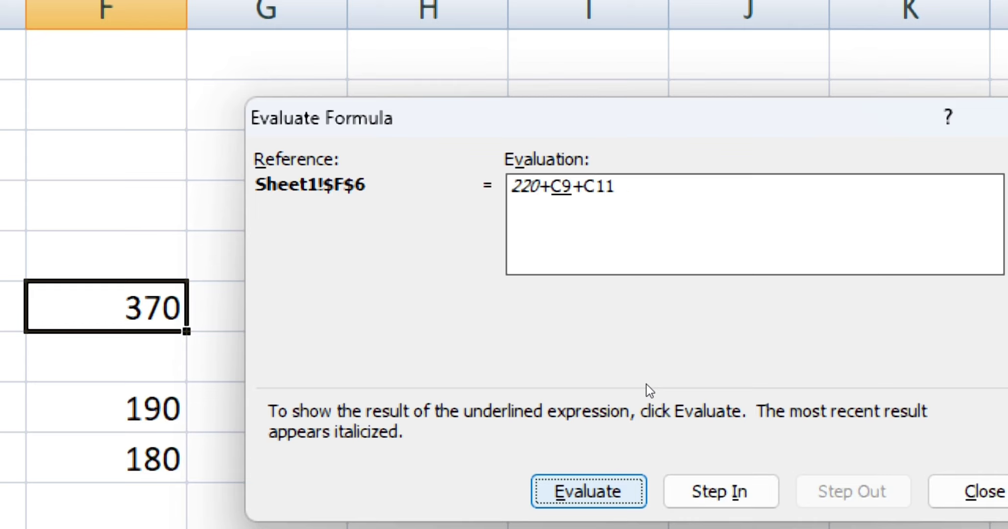
{"action": "key", "text": "Return"}
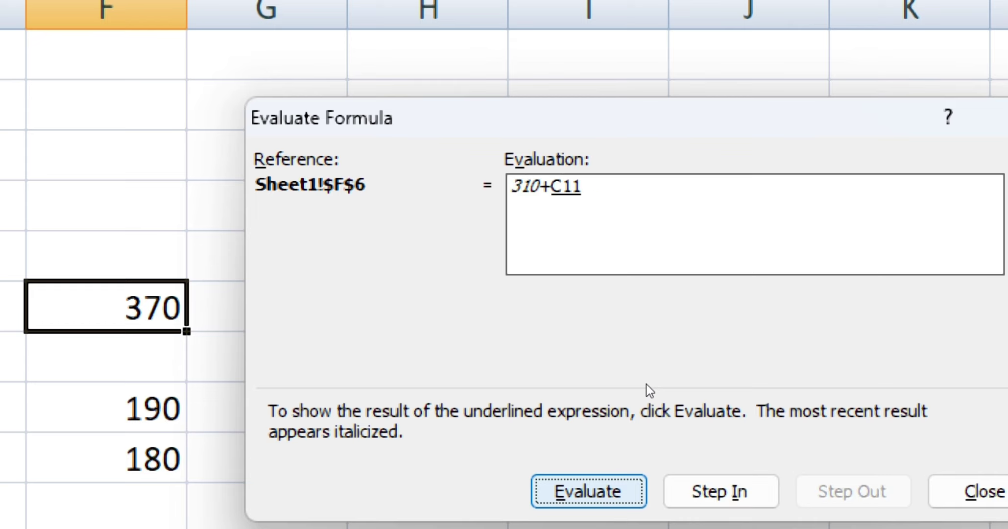
{"action": "key", "text": "Return"}
{"action": "key", "text": "Return"}
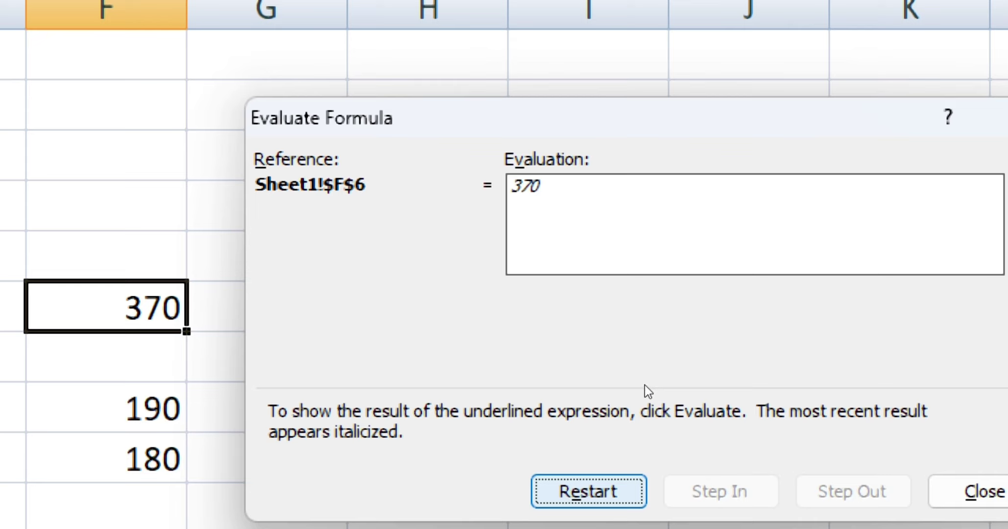
{"action": "key", "text": "Return"}
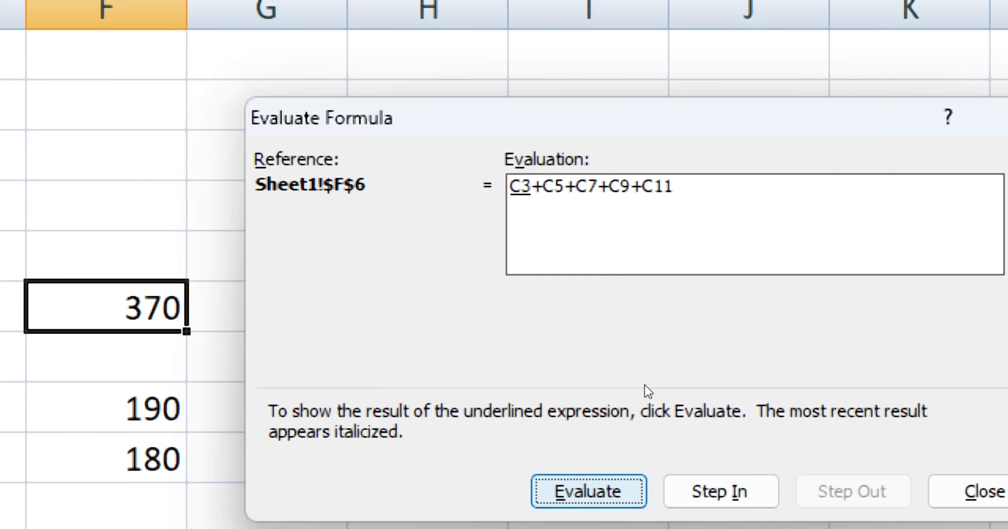
{"action": "left_click", "coordinate": [823, 387]}
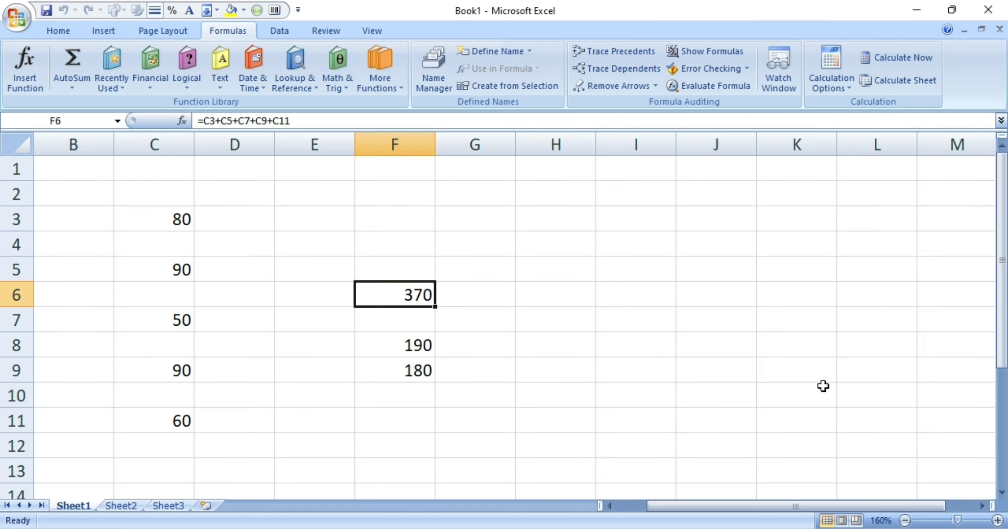